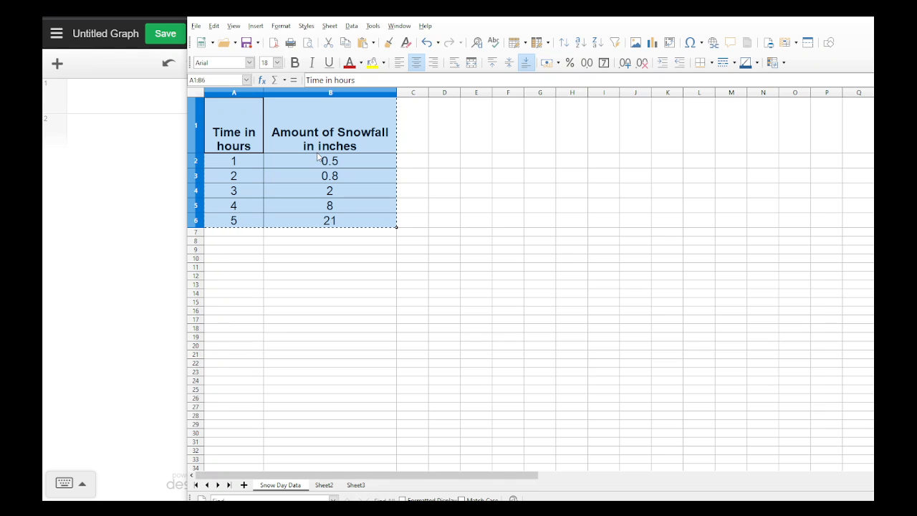
- Copy the snowfall table, cells A1:B6, including the time and snowfall headers
click(308, 283)
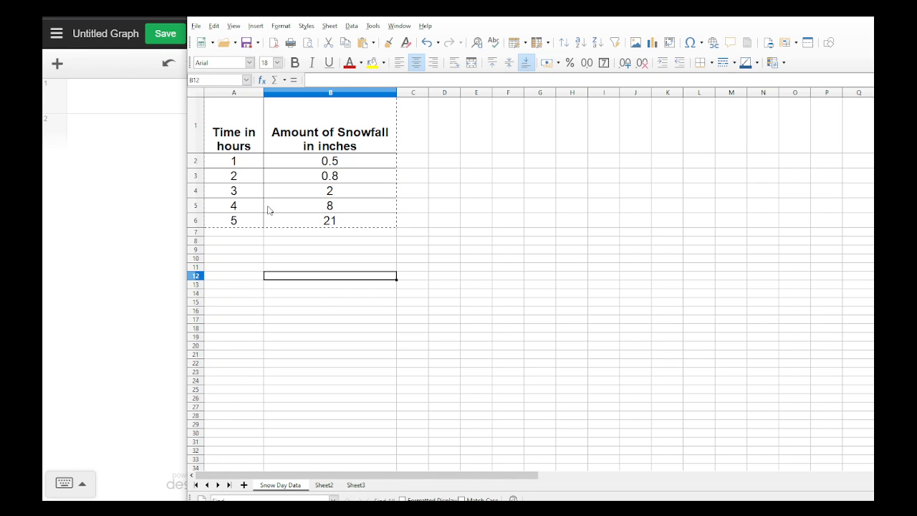
drag(239, 131, 378, 230)
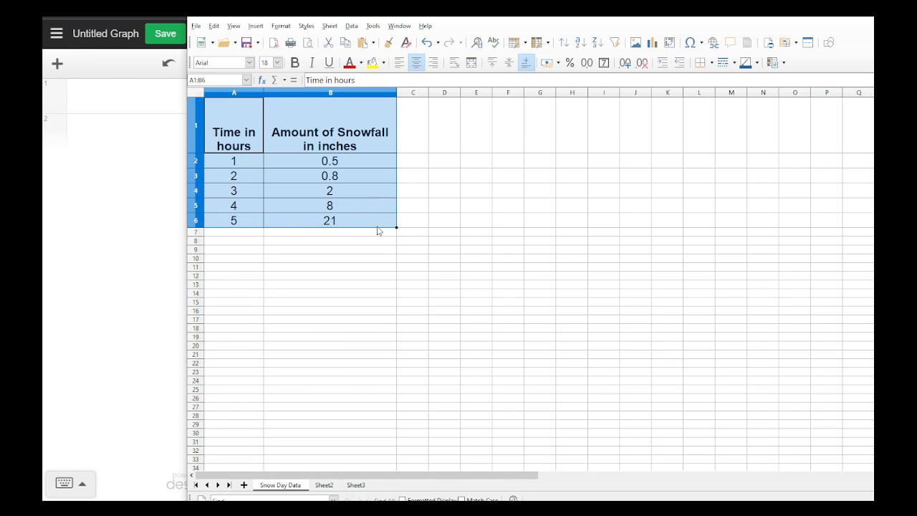
key(ctrl+c)
- Switch to Desmos and paste the copied snowfall data into the first expression as a table, leaving the on-screen keypad closed
click(888, 9)
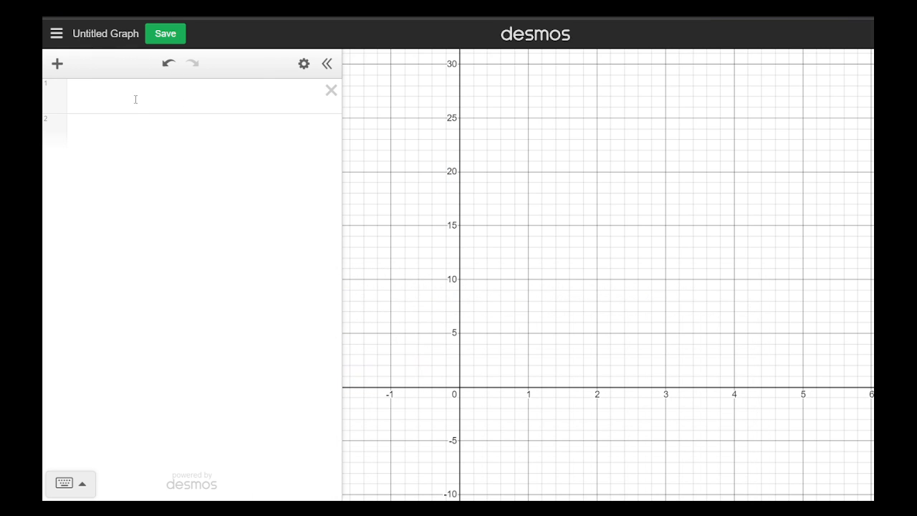
click(135, 100)
key(ctrl+v)
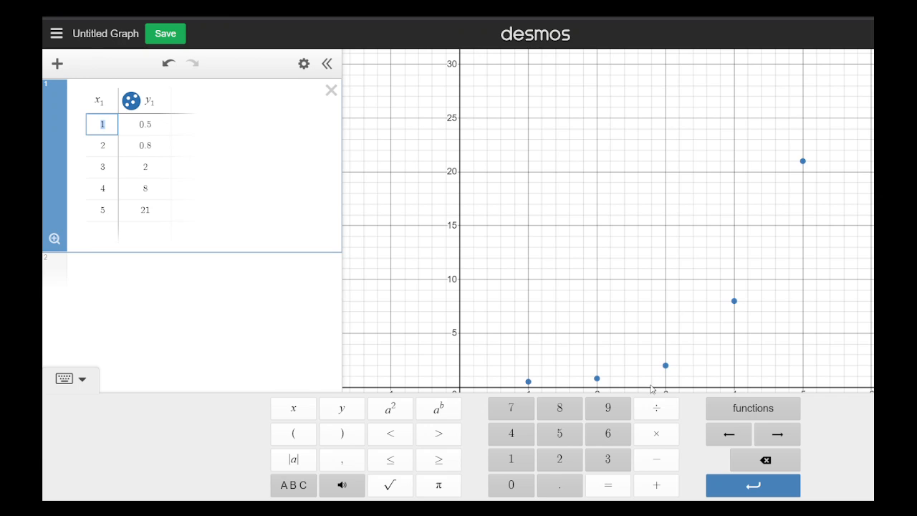
click(82, 376)
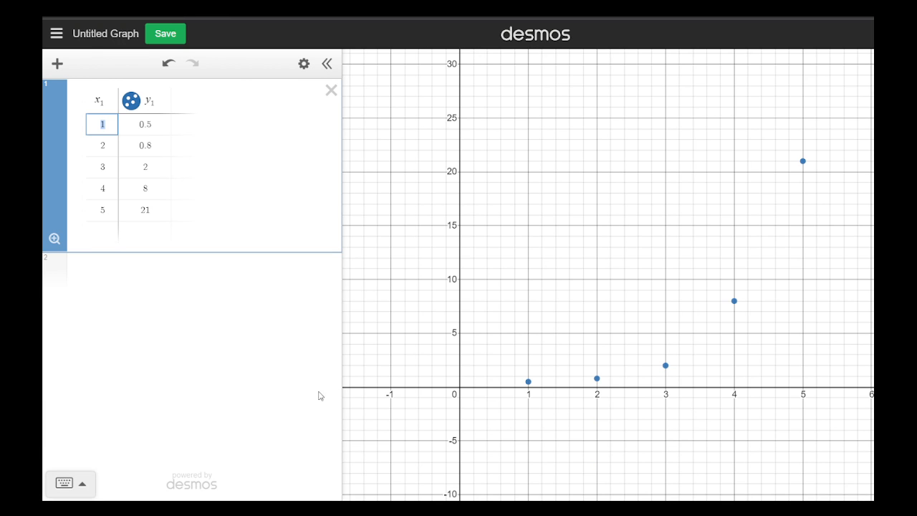
- Add the linear regression y1 ~ mx1 + b for the table data in a new expression
drag(421, 377, 393, 397)
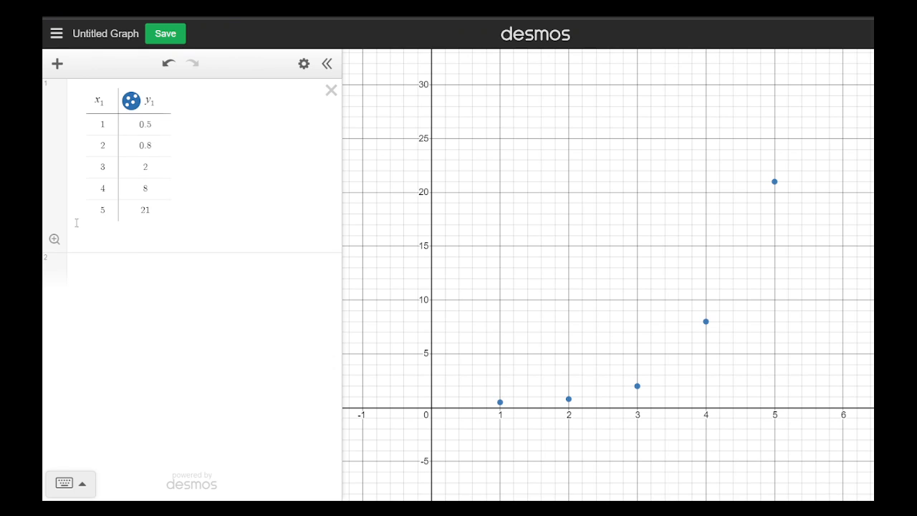
click(96, 268)
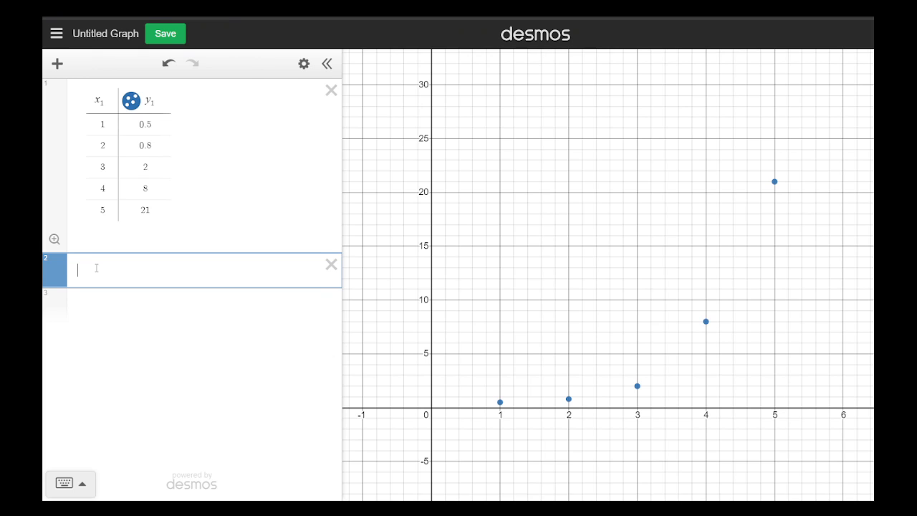
text(y1)
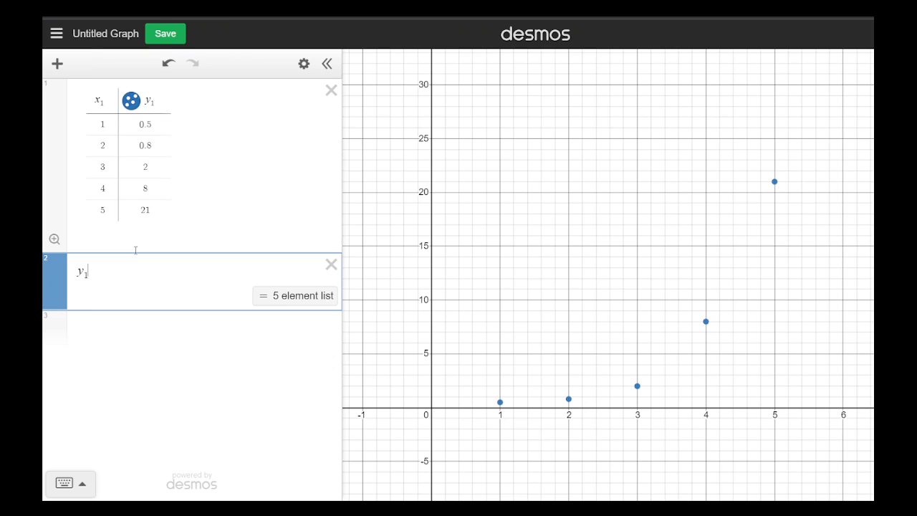
text(~)
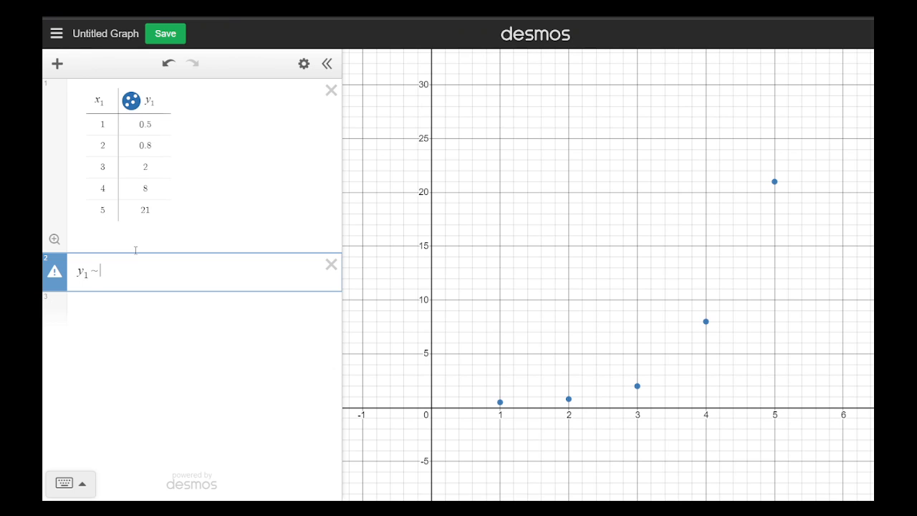
text(mx1)
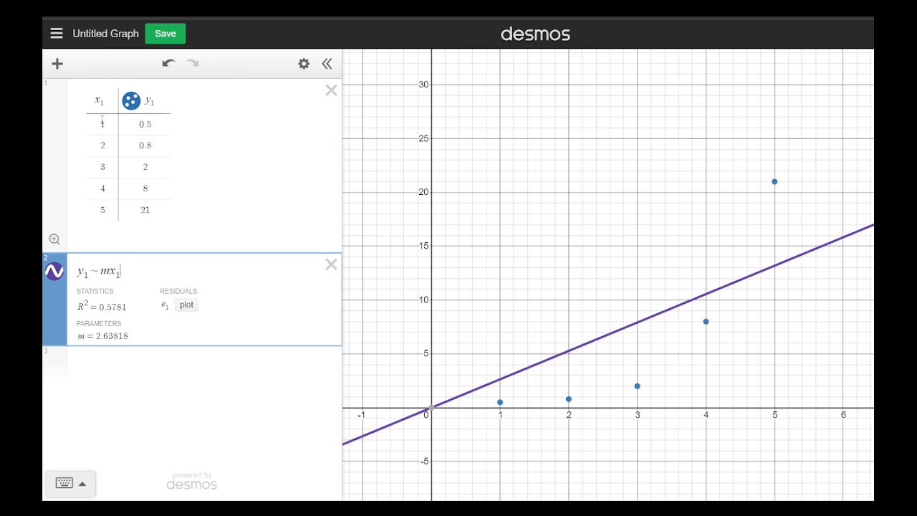
text(+ b)
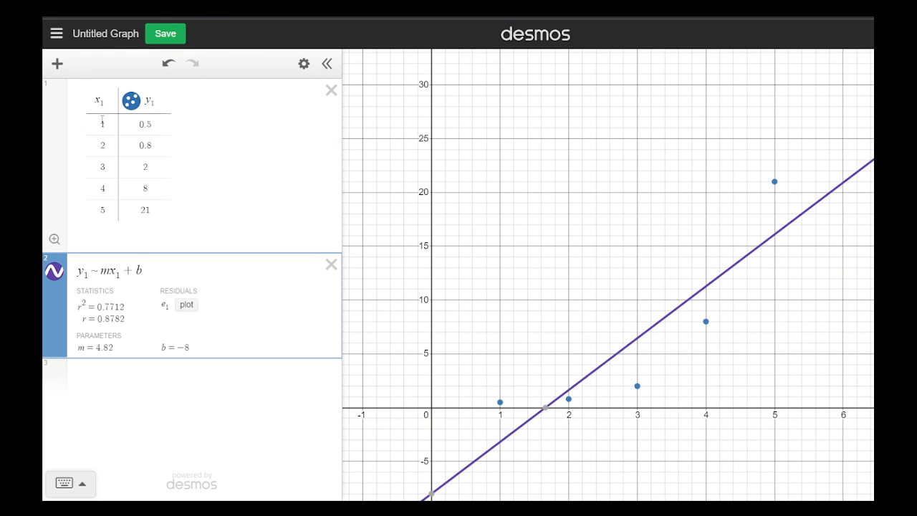
- Enter the linear model as the function f(x) = 4.82x - 8 in the expression below the linear regression
click(156, 367)
text(y)
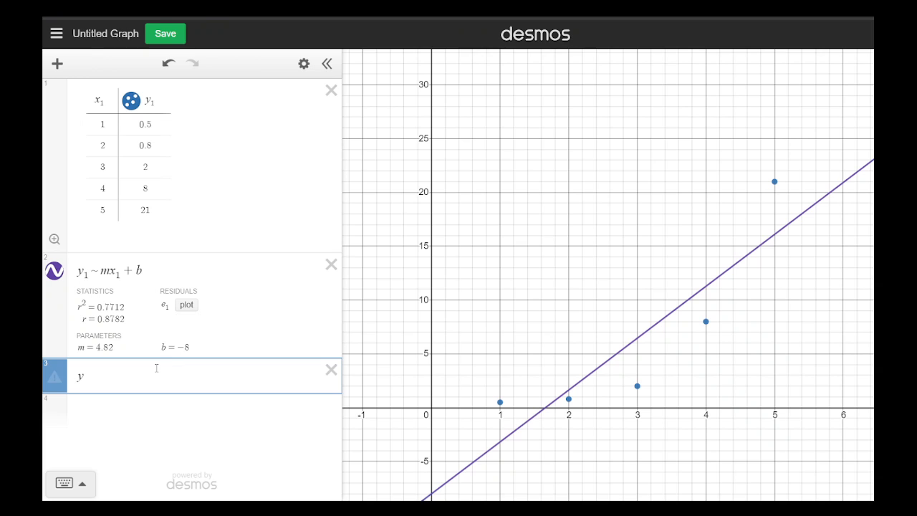
key(BackSpace)
key(BackSpace)
text(f(x)
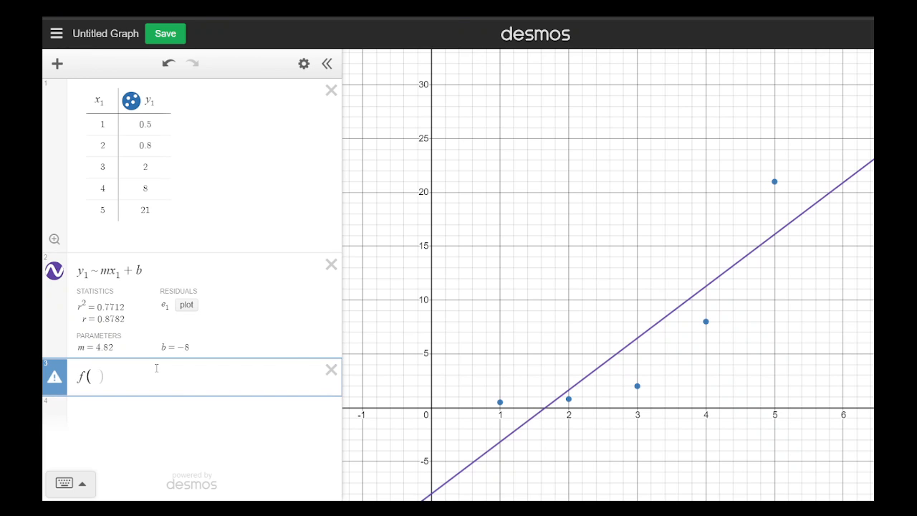
text() )
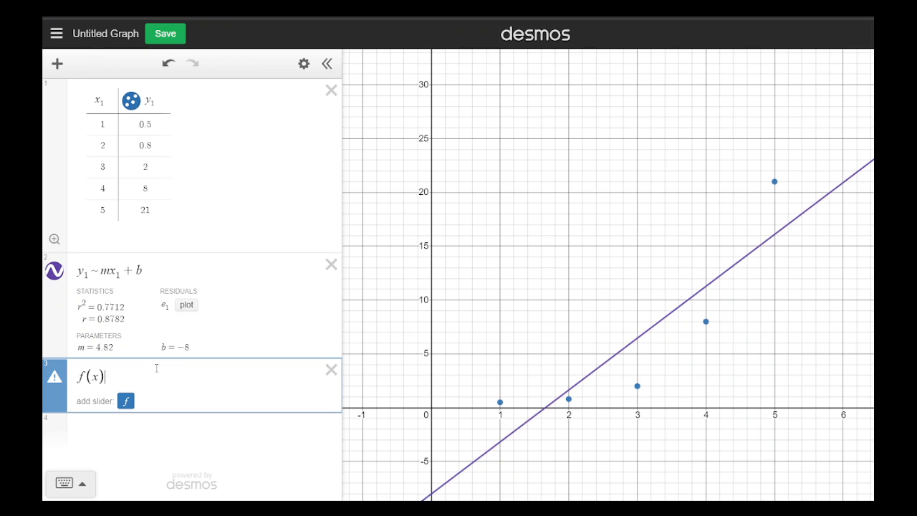
text(= )
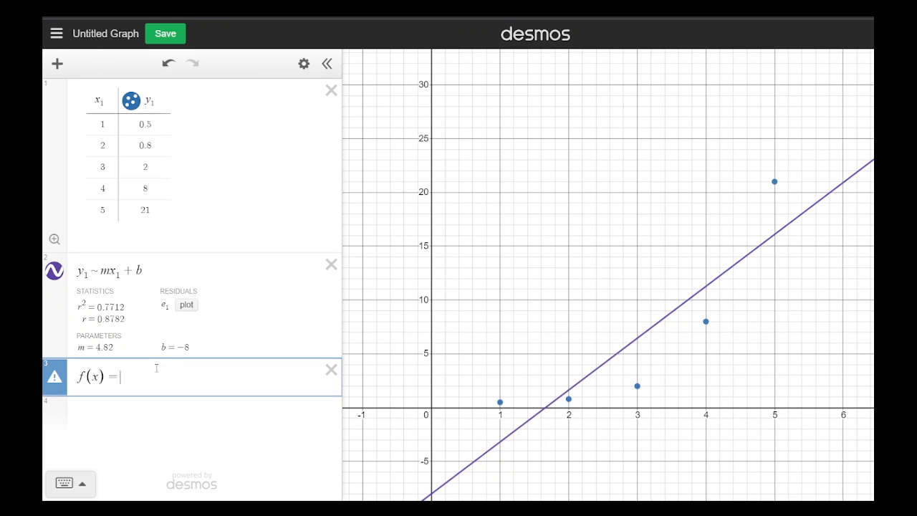
text(4,82x)
key(BackSpace)
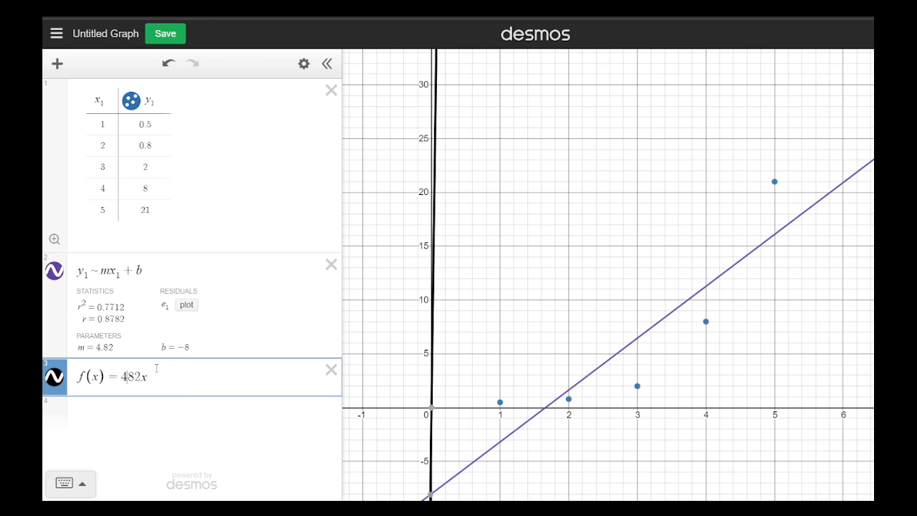
text(.)
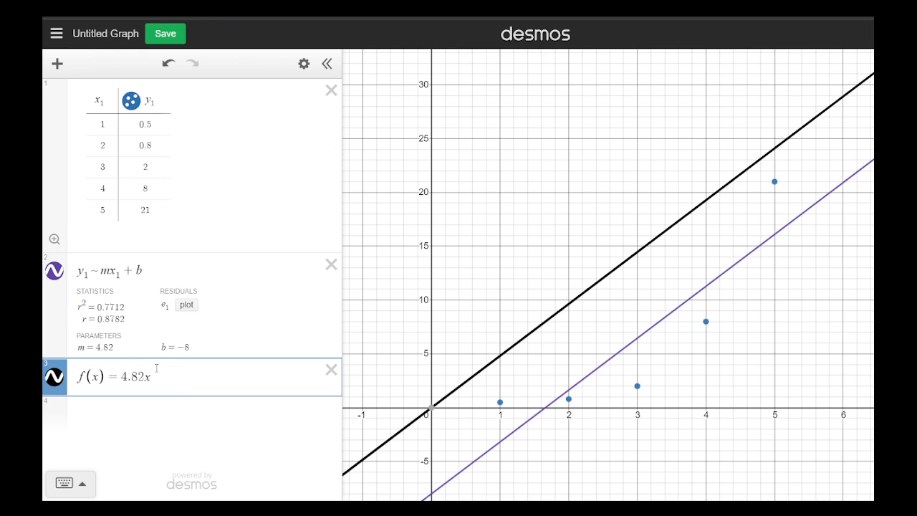
text(-8)
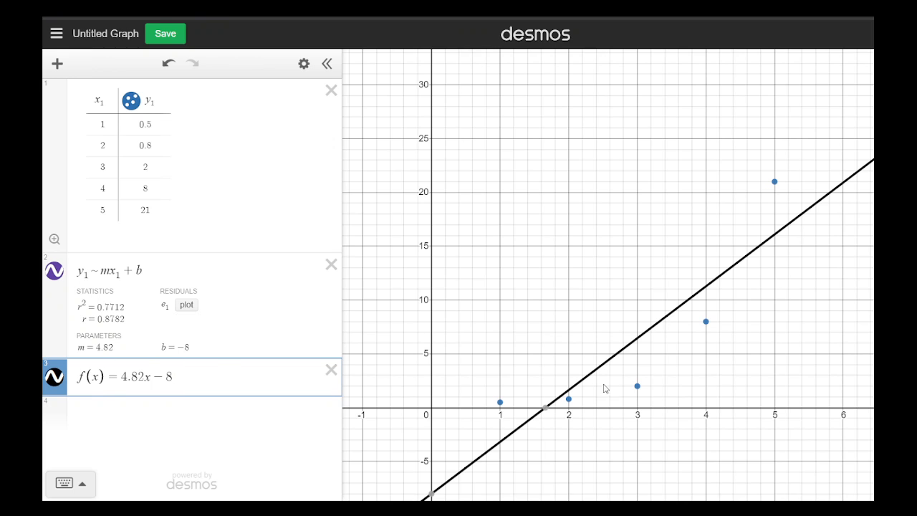
- Add the vertex-form quadratic regression y1 ~ a(x1 - h)^2 + k in a new expression
click(87, 416)
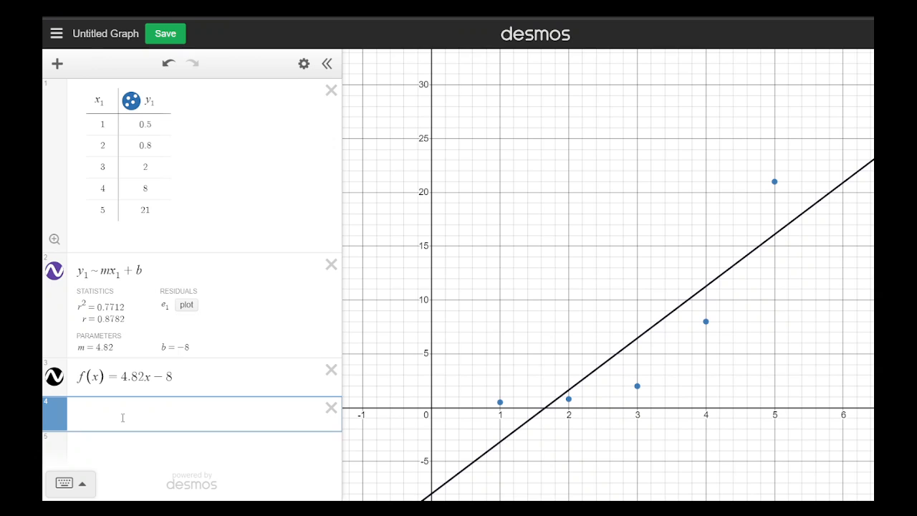
text(y1~)
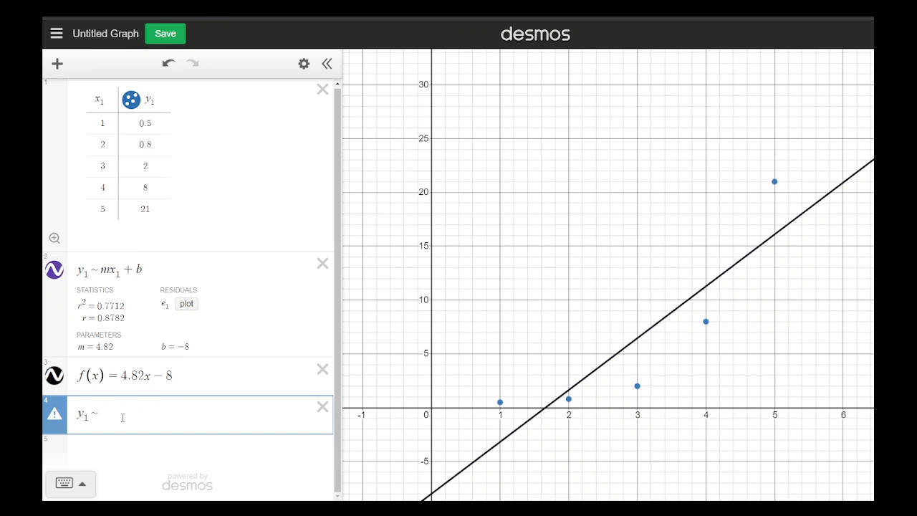
text(a()
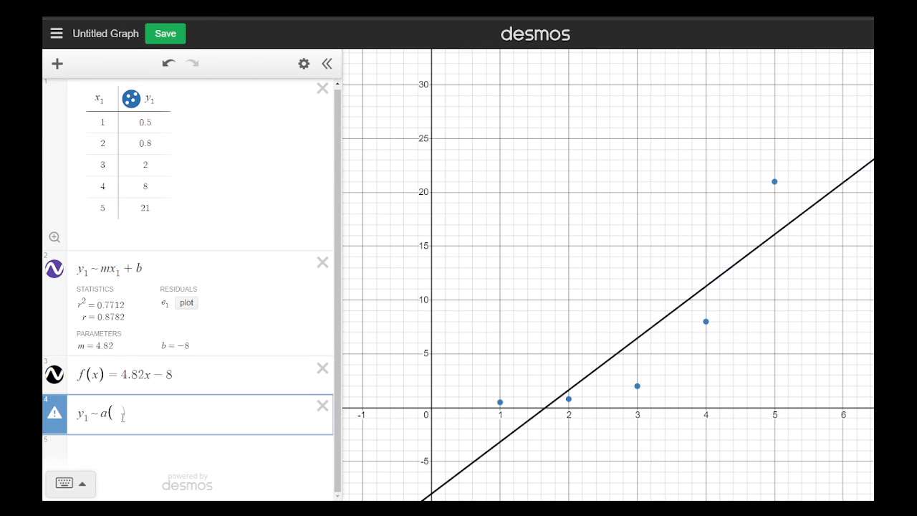
text(x1)
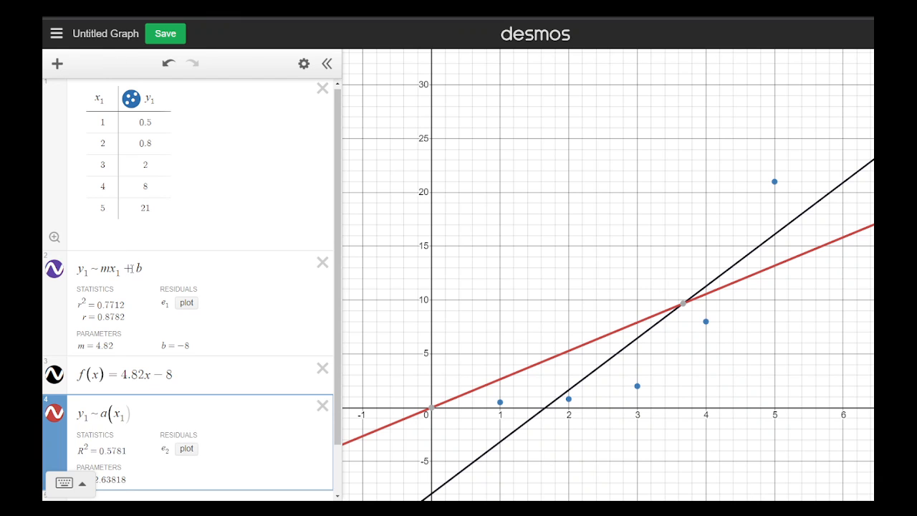
text(-hp)
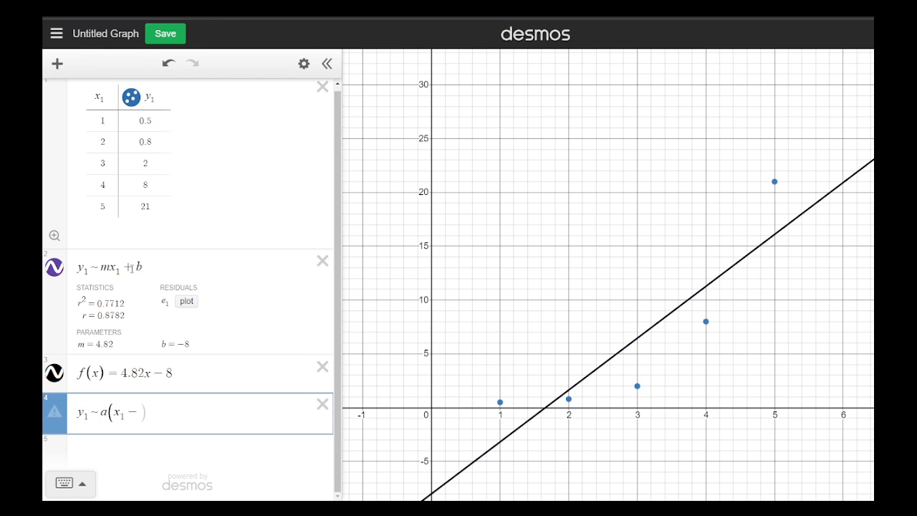
key(BackSpace)
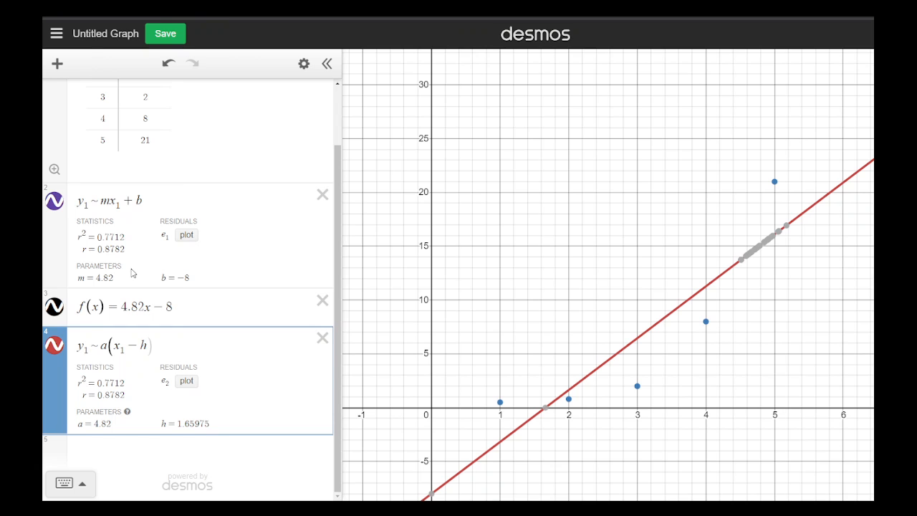
text()^2)
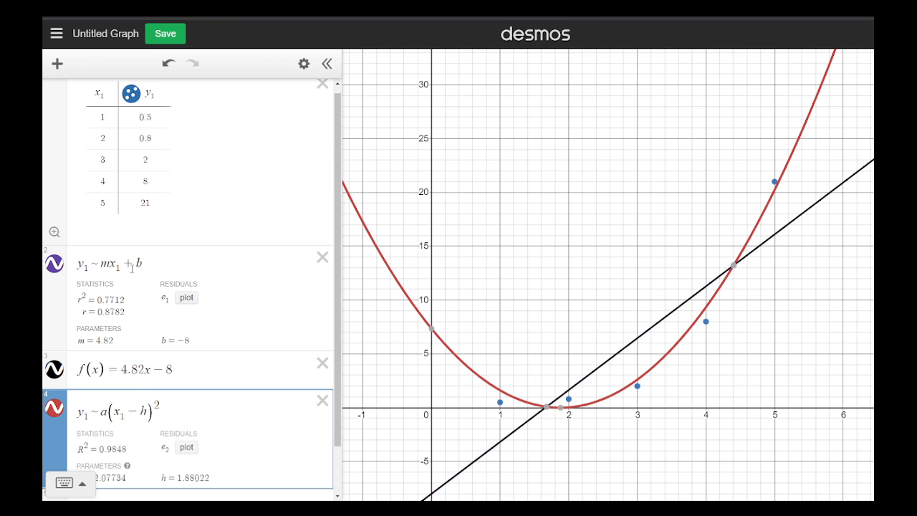
text(+k)
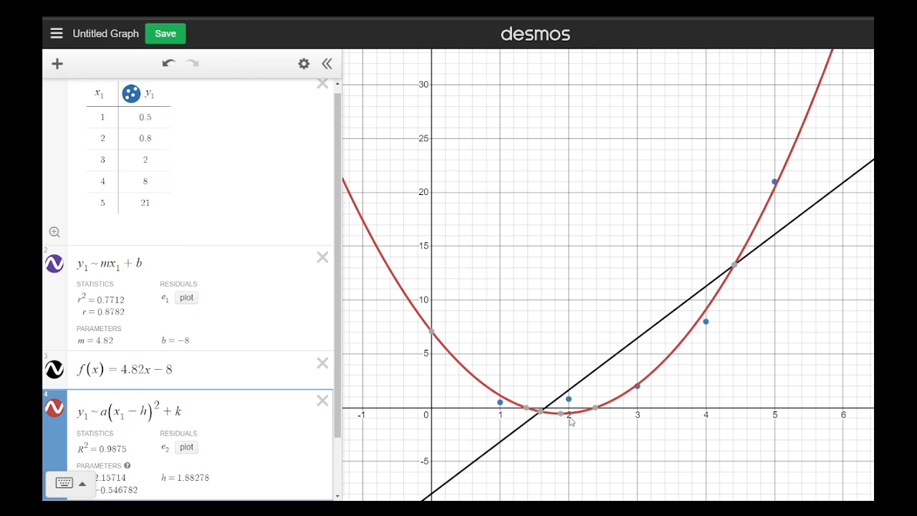
- Hide the graphs of the function f(x) and the linear regression, keeping only the quadratic curve with the data points
scroll(450, 448, down, 1)
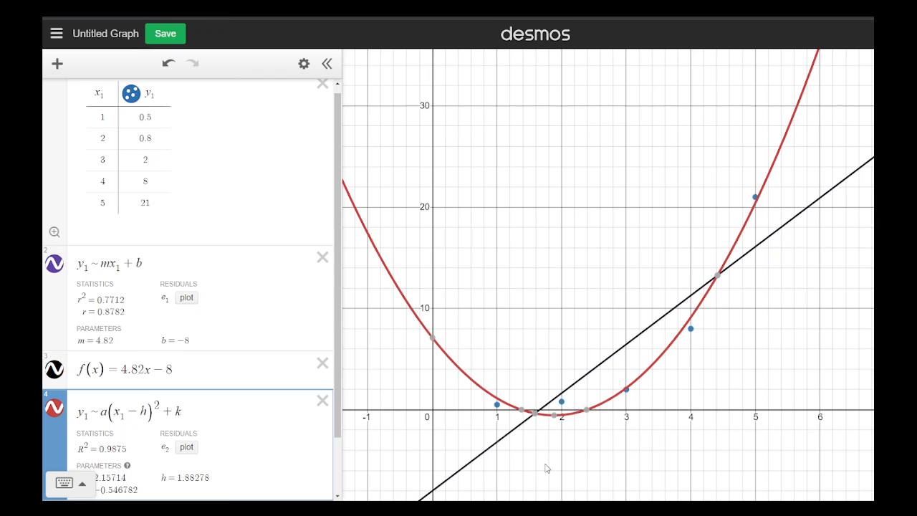
drag(546, 468, 545, 461)
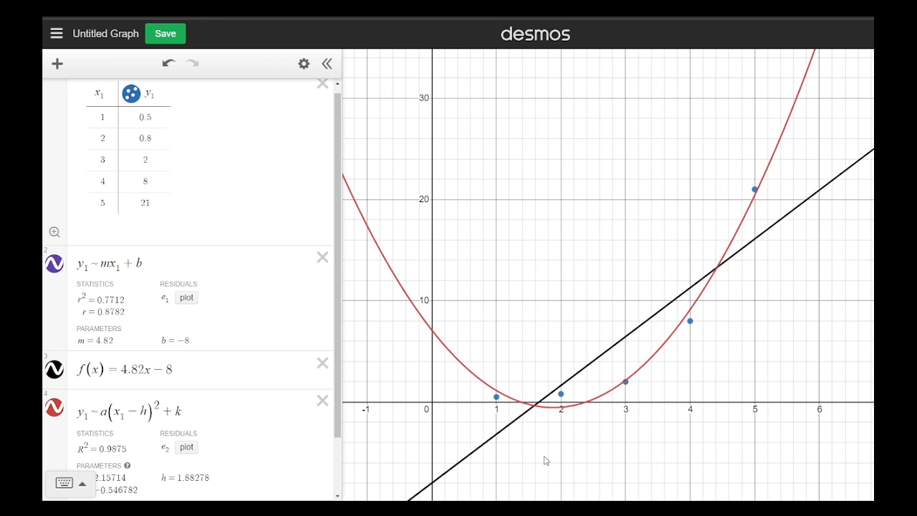
click(59, 371)
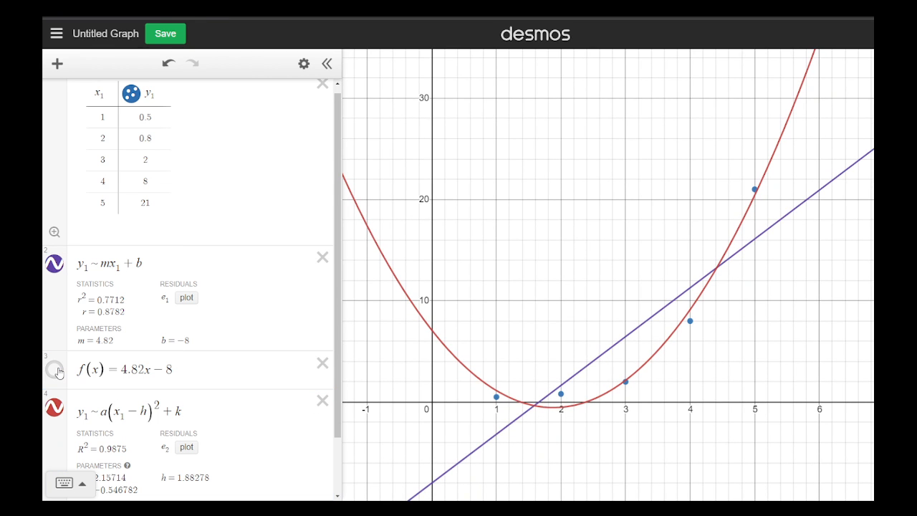
click(56, 269)
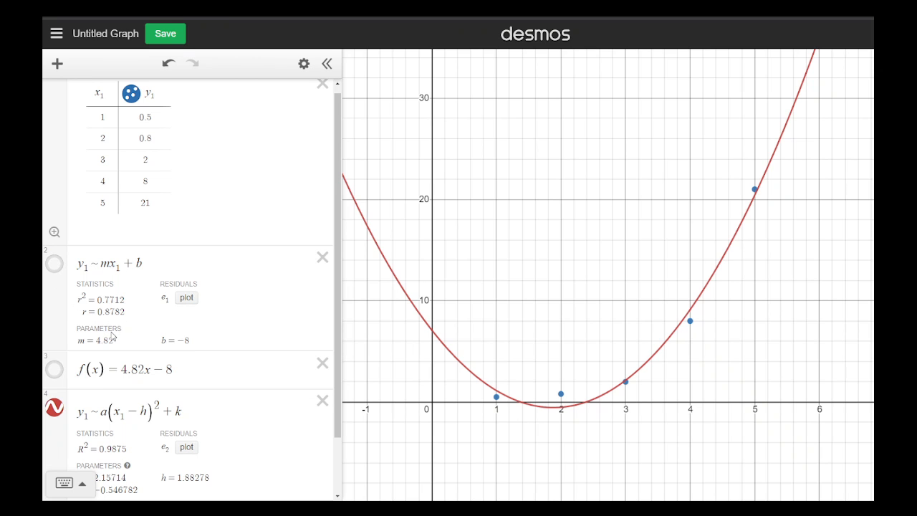
- Add the exponential regression y1 ~ ab^x1 for the table data in a new expression below the quadratic regression
scroll(113, 335, down, 2)
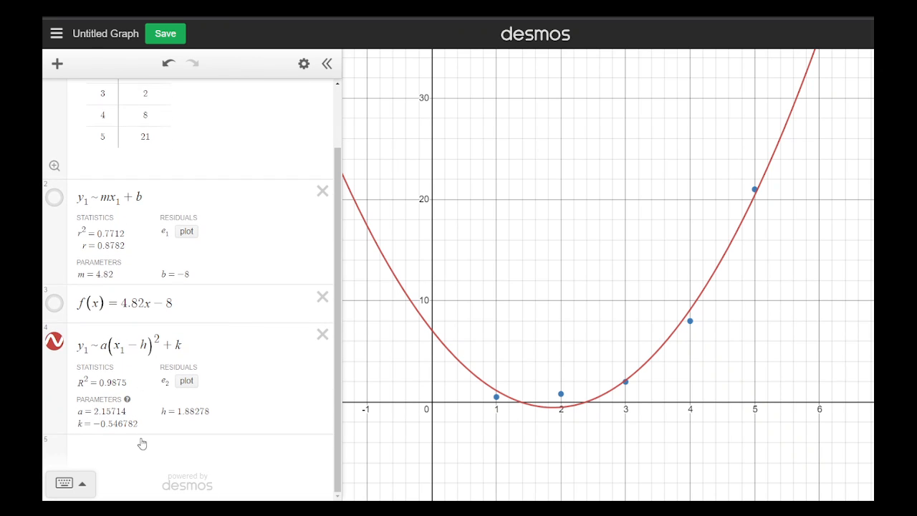
click(120, 447)
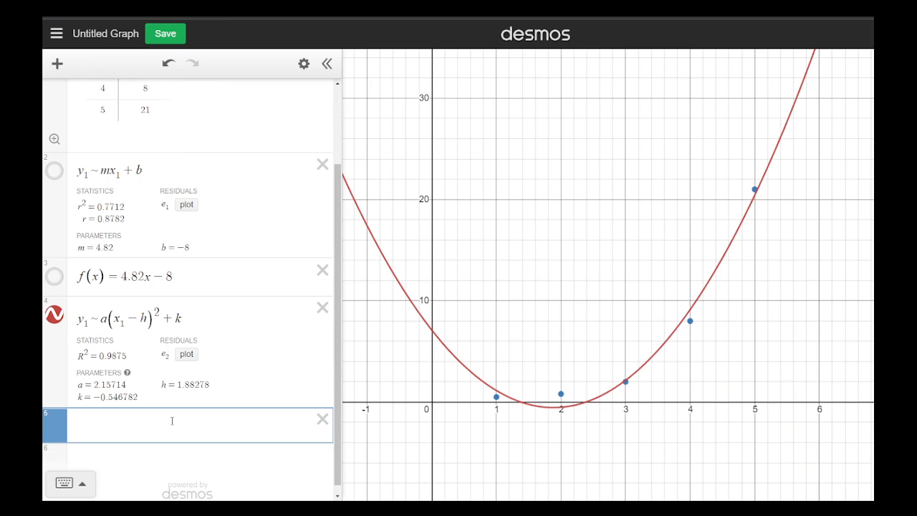
text(y_)
text(1)
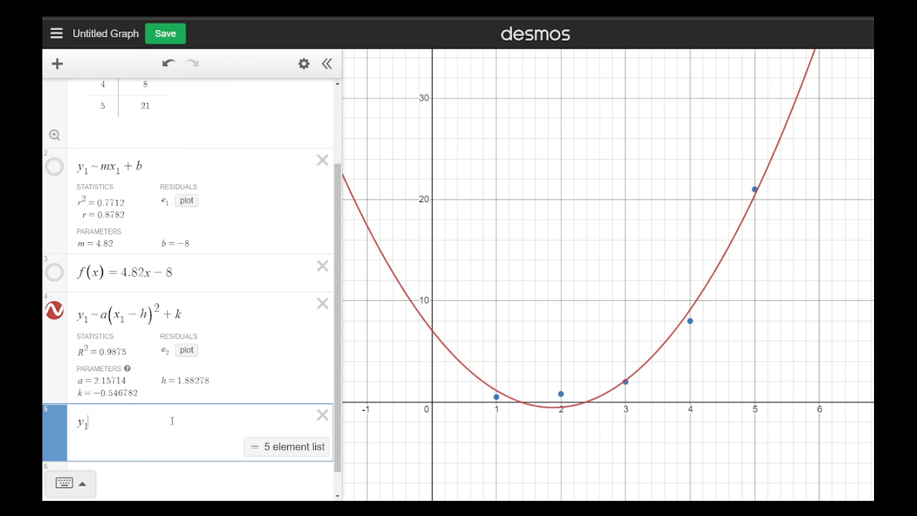
text(~ )
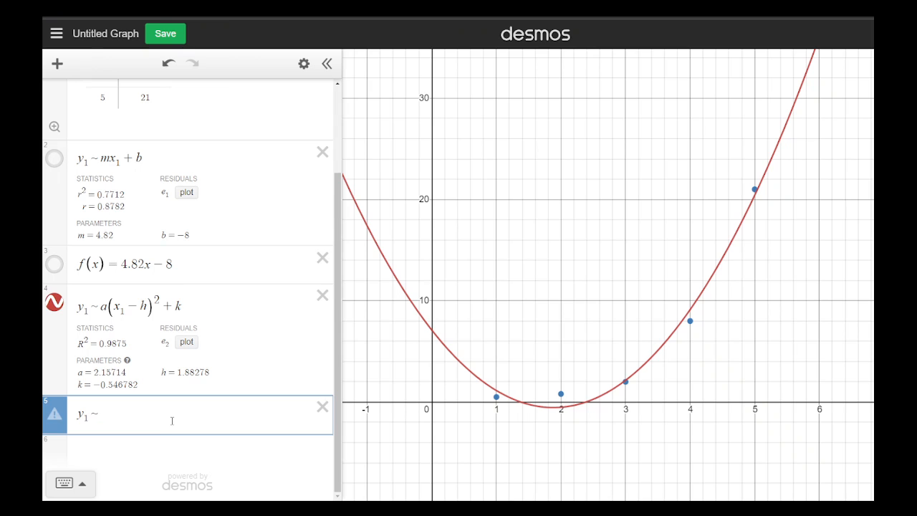
text(a)
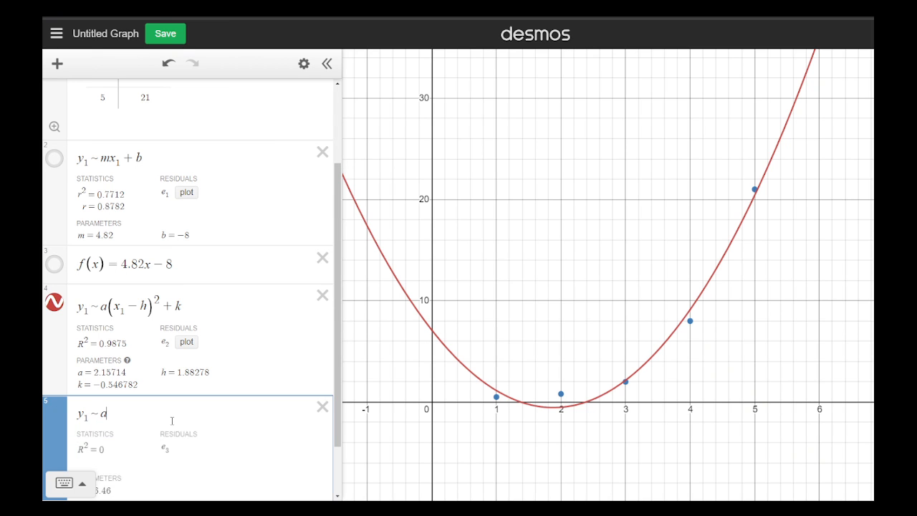
text(b)
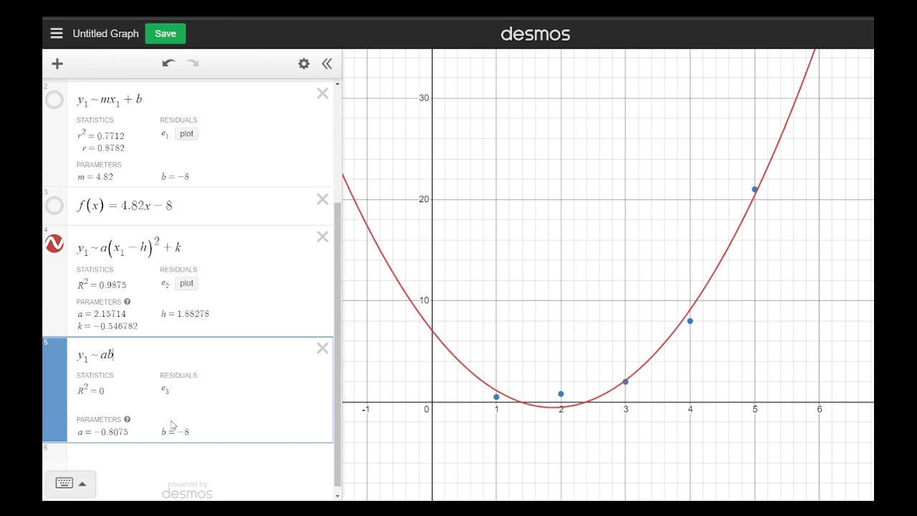
text(^)
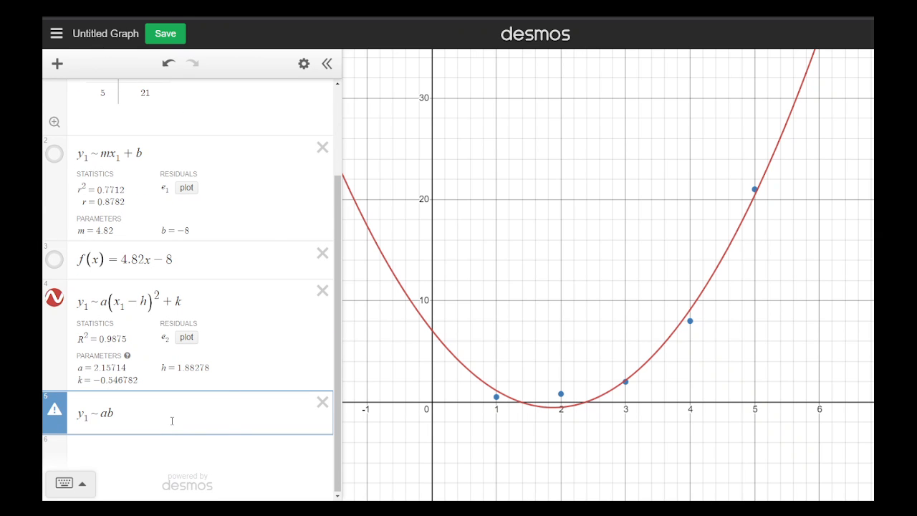
text(x_1)
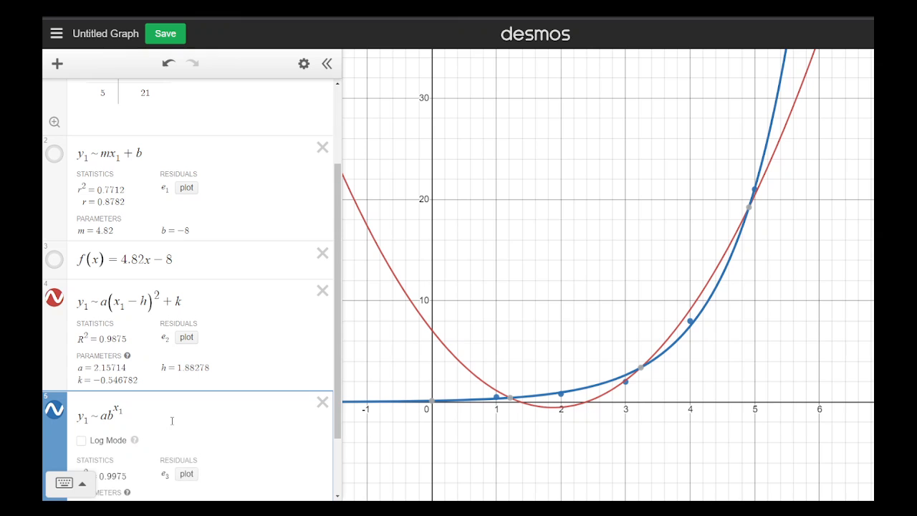
- Hide the quadratic regression's curve, keeping only the exponential curve with the data points
click(90, 487)
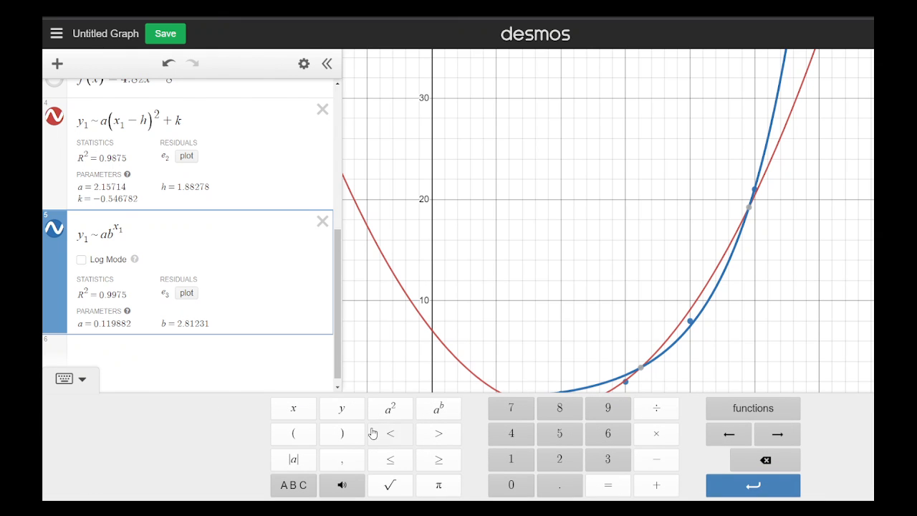
scroll(81, 381, up, 3)
click(82, 381)
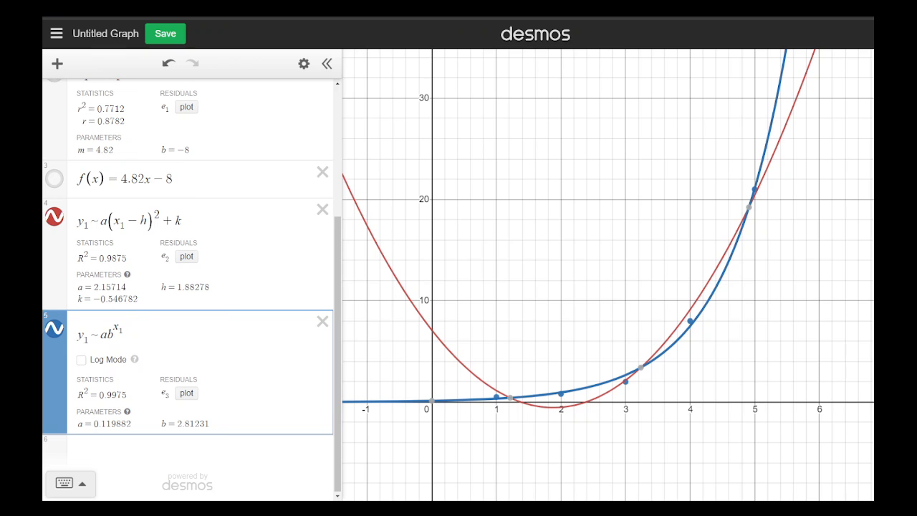
click(55, 217)
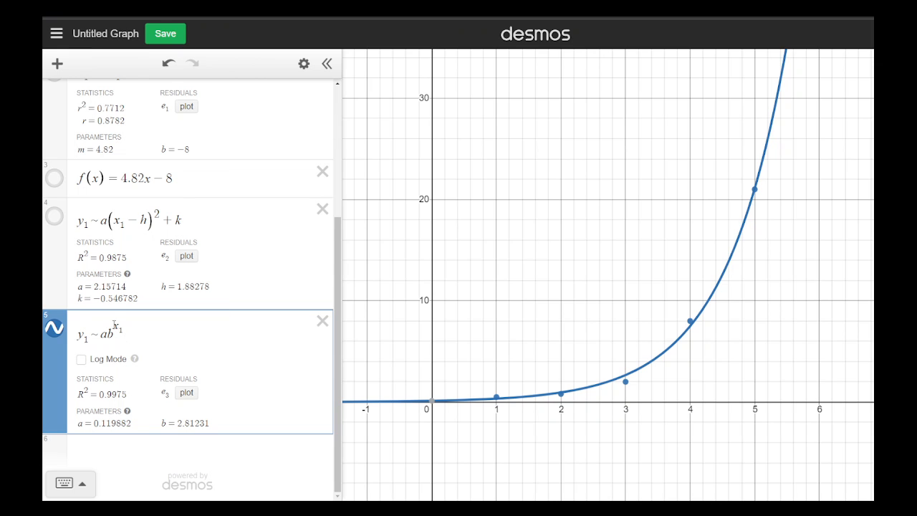
- Enter the exponential model as the function g(x) = .119882(2.81231)^x in a new expression below the exponential regression
click(118, 455)
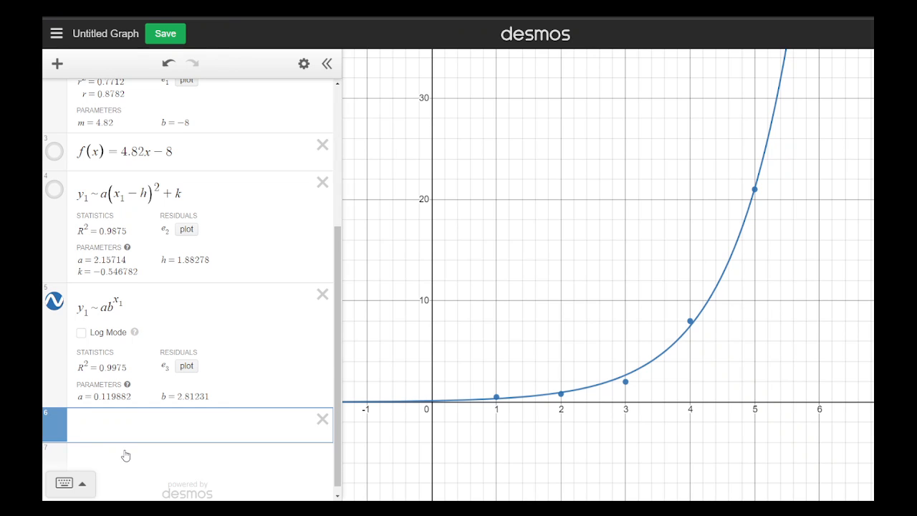
text(g()
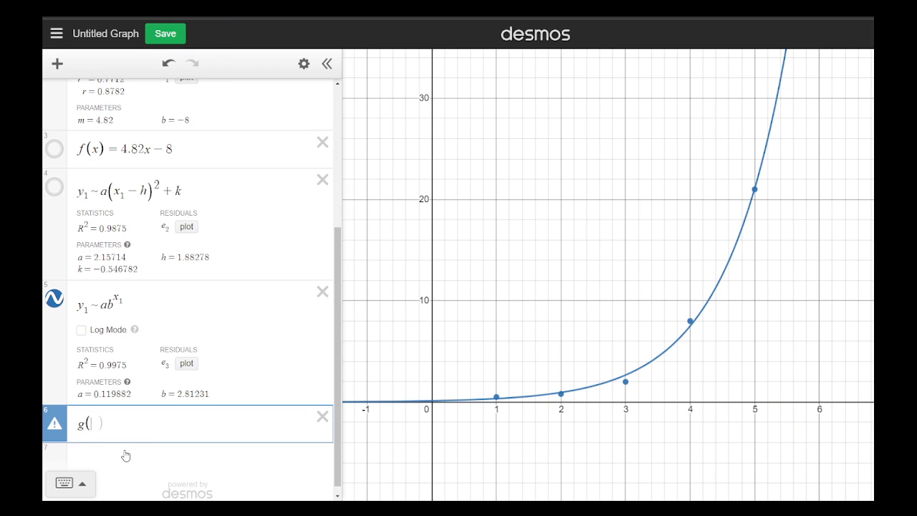
text(x) )
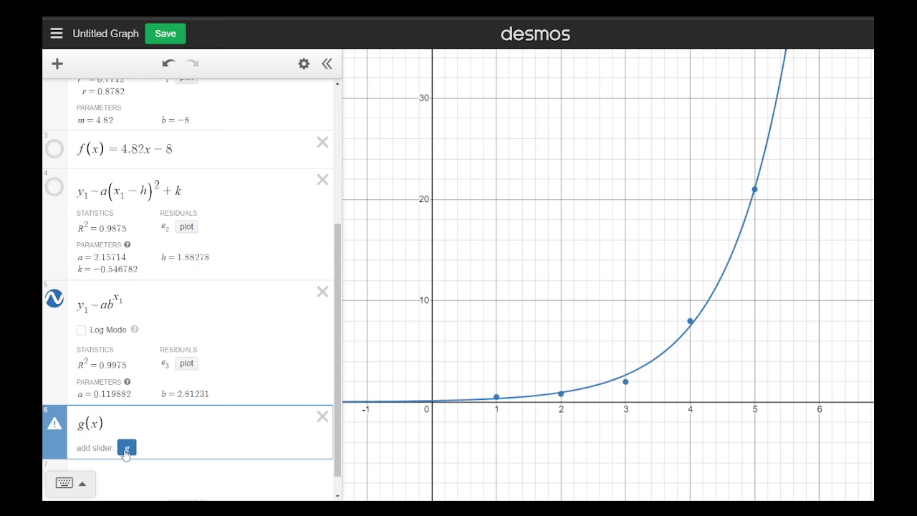
text(=)
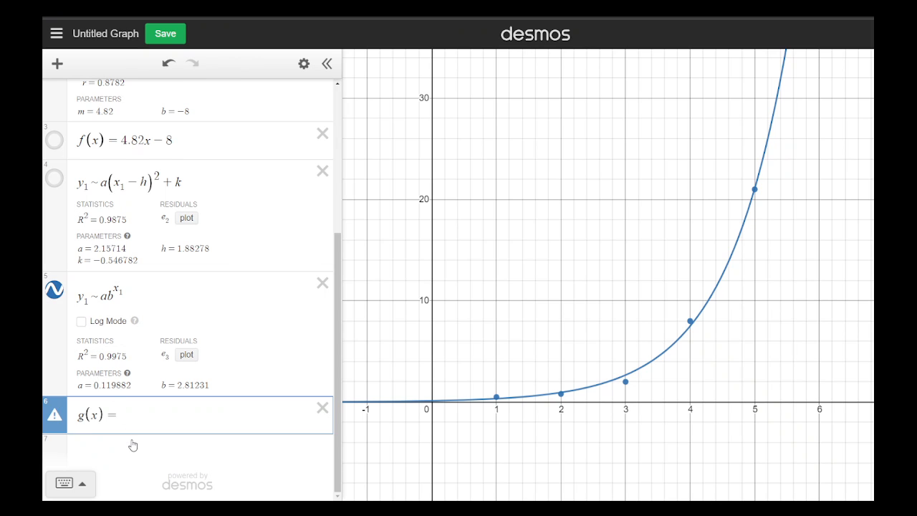
text(11)
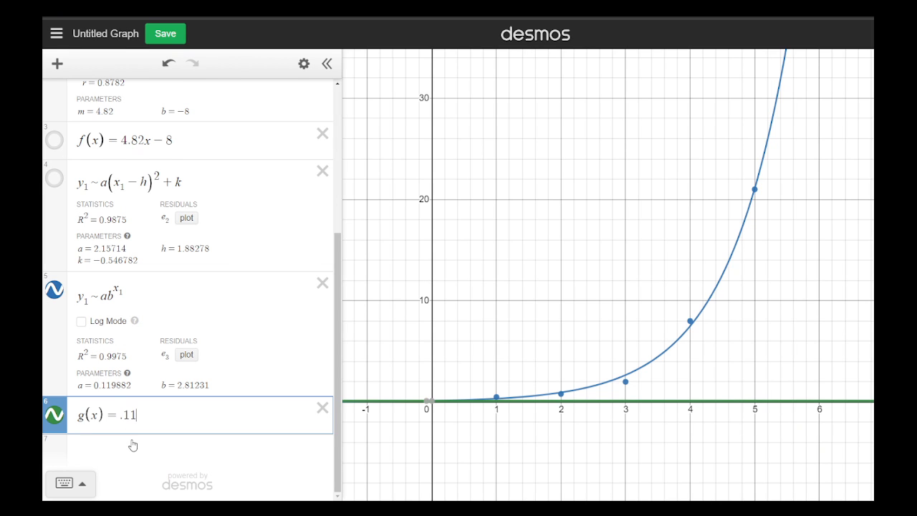
text(9882()
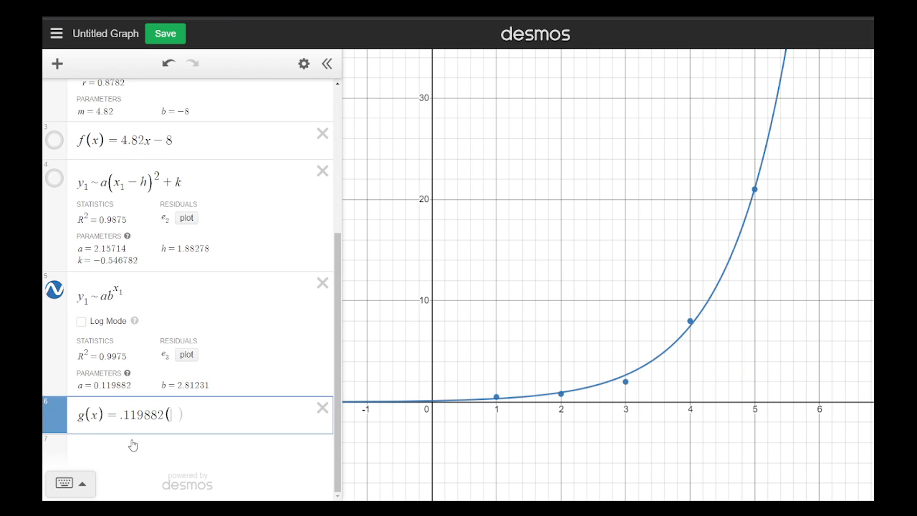
text(2.81)
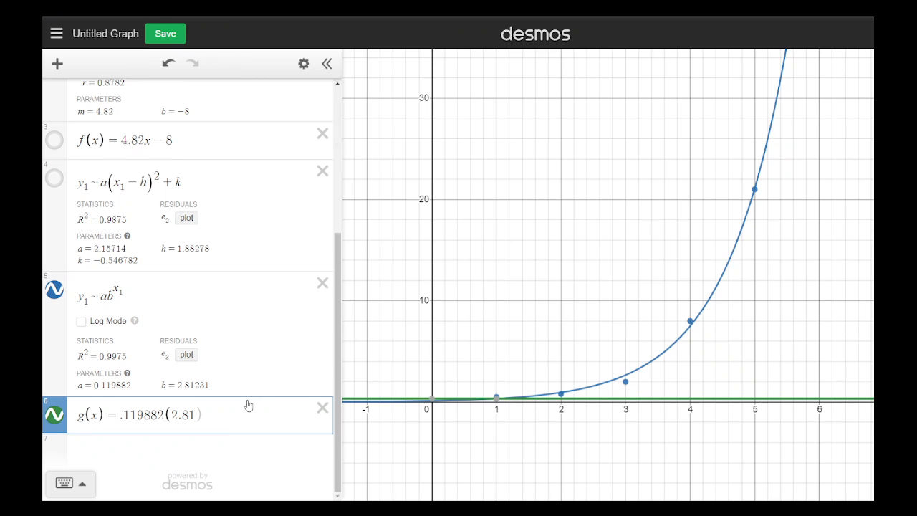
text(231)^)
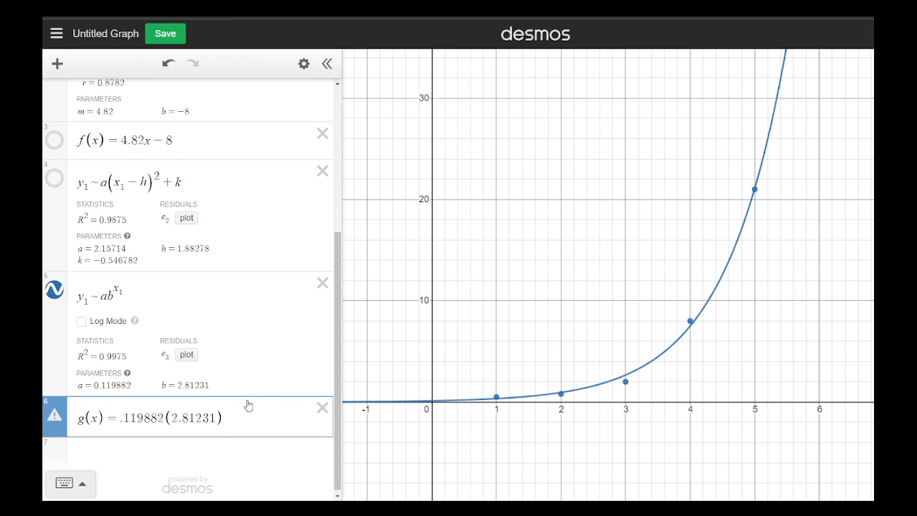
text(x)
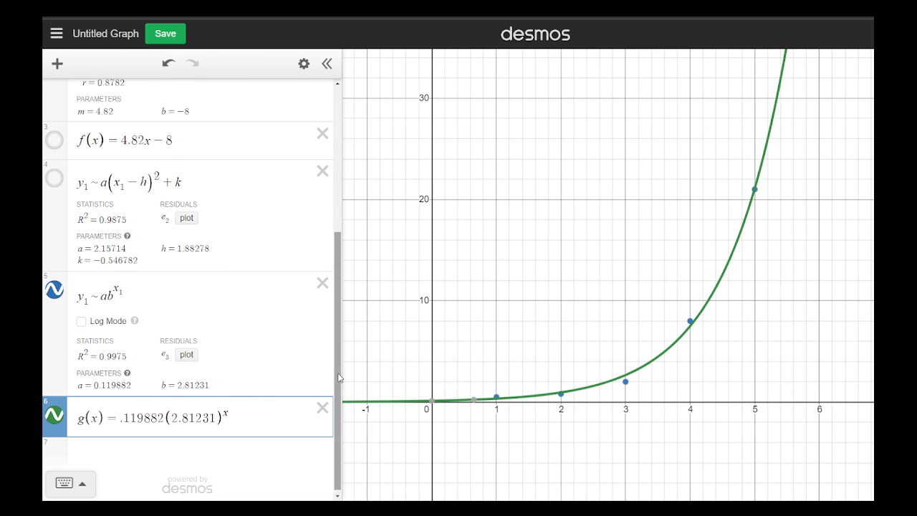
- Highlight the leading coefficient in g(x) and the power term in the exponential regression to compare the two forms
drag(337, 374, 331, 398)
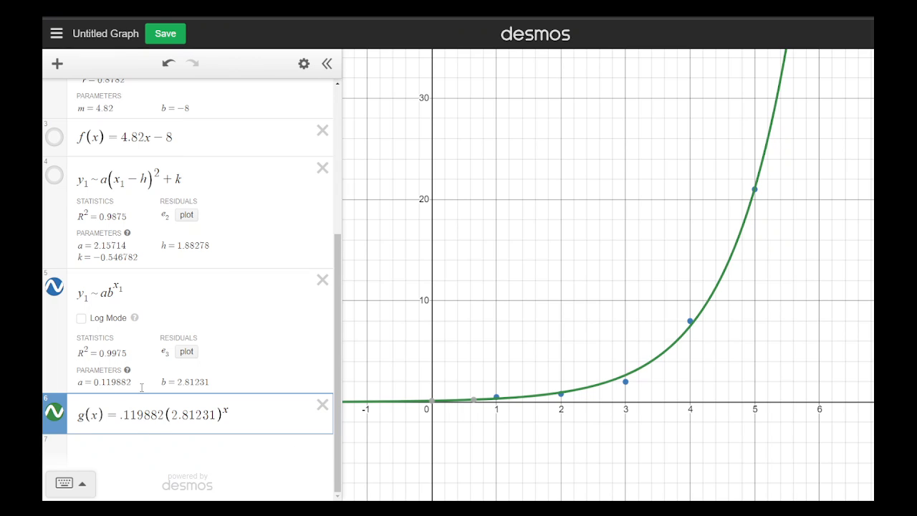
drag(119, 414, 165, 414)
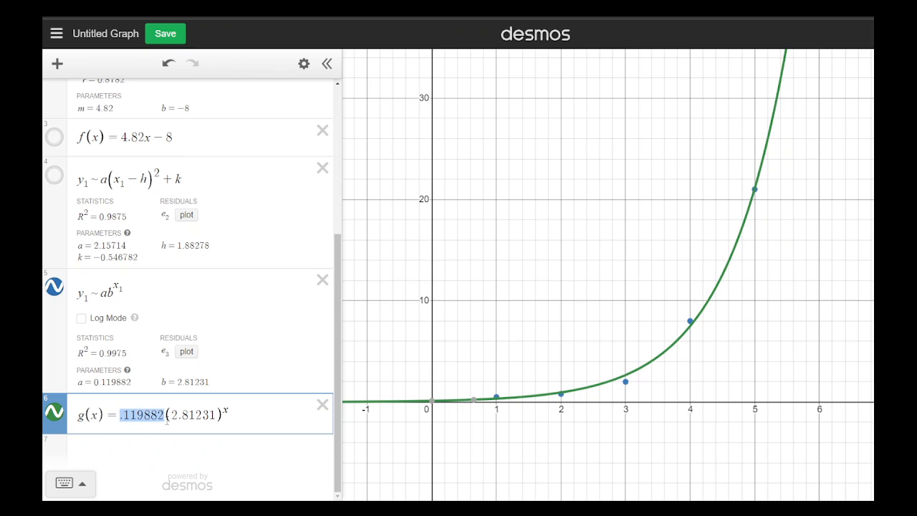
click(102, 293)
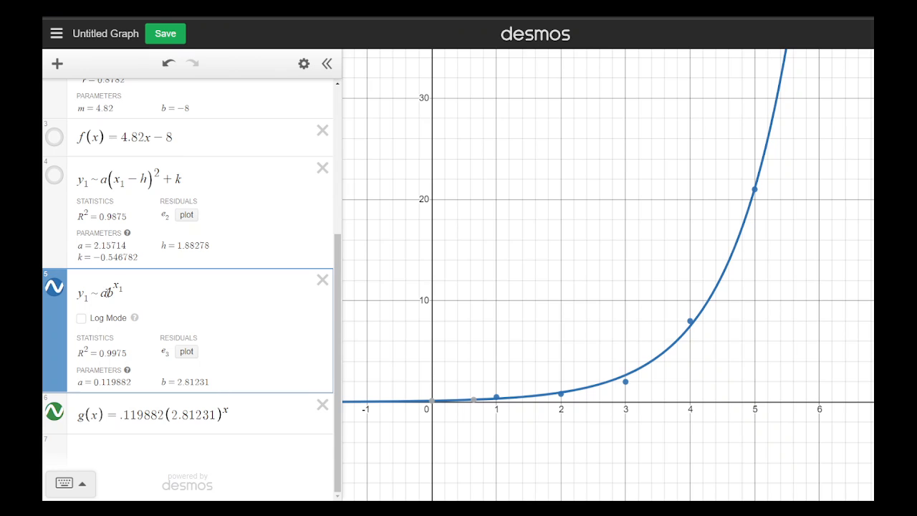
drag(106, 293, 123, 287)
- Evaluate the exponential model at 3.5 by entering g(3.5) in a new expression
click(100, 449)
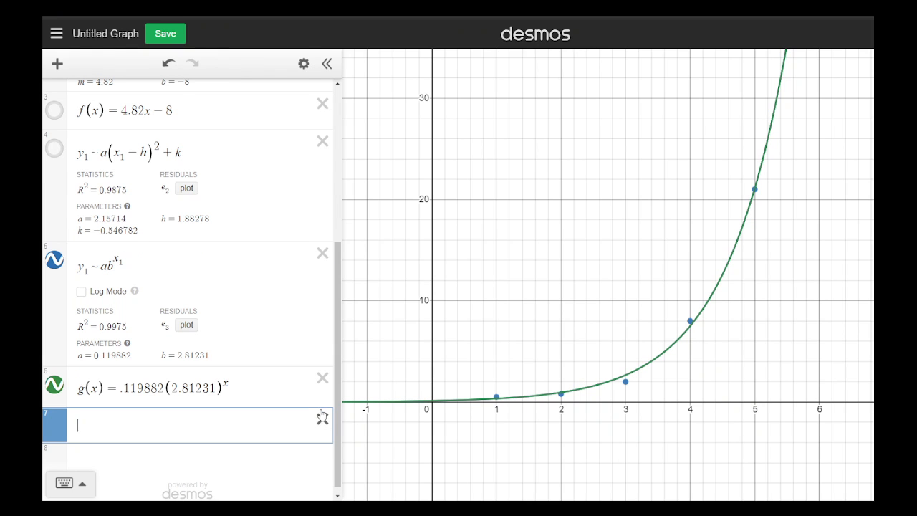
text(g()
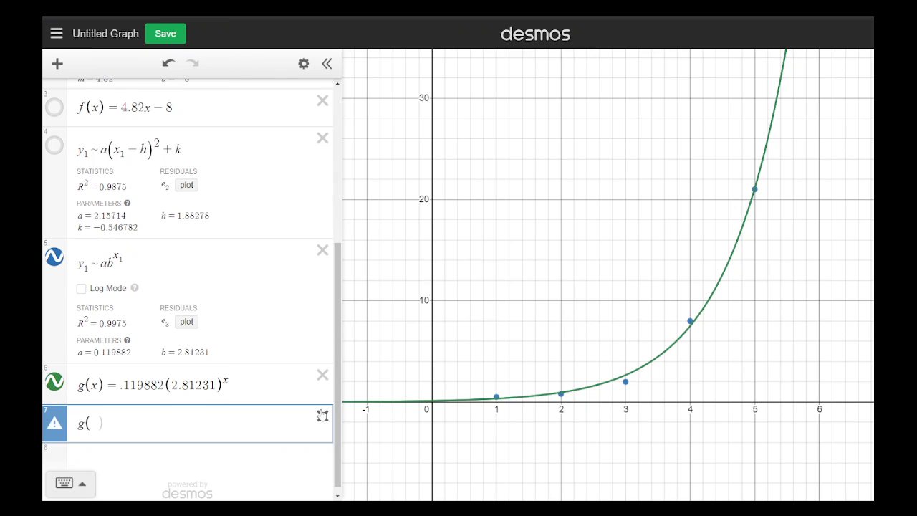
text(3.)
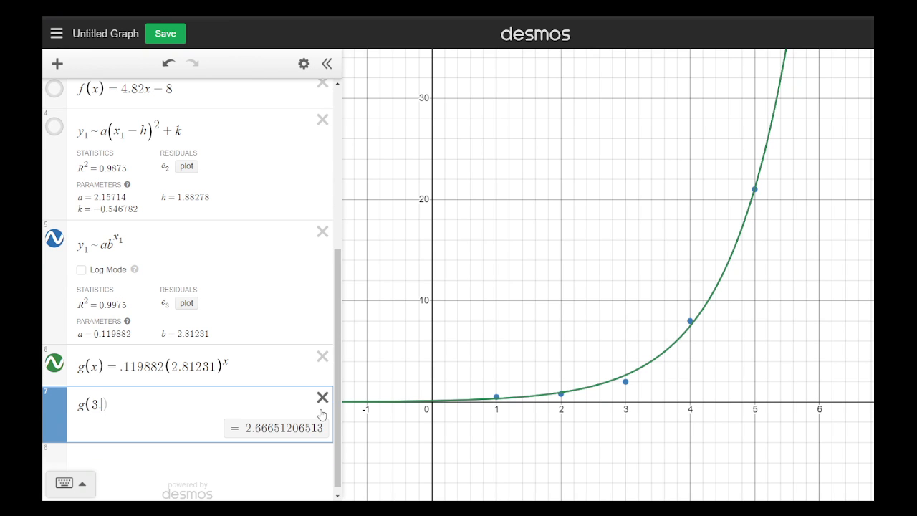
text(5))
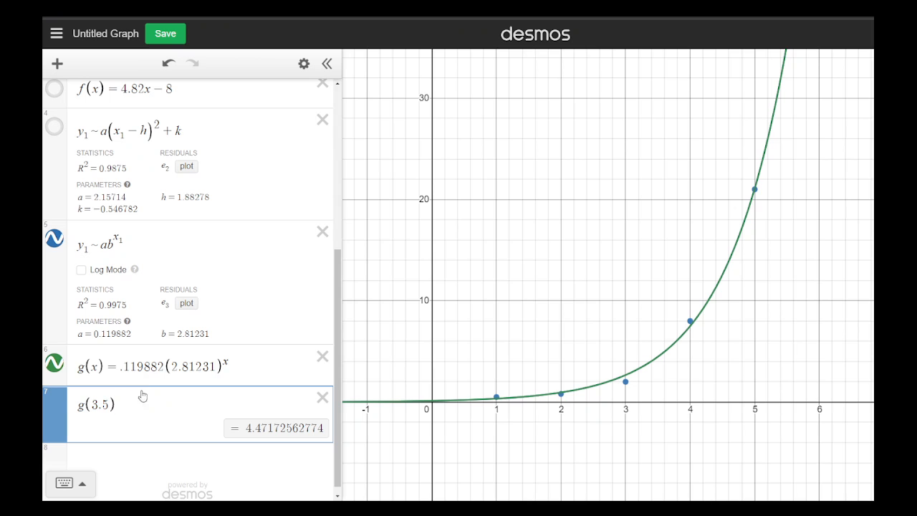
- Add the horizontal line h(x) = 30 as a new expression below g(3.5)
key(Return)
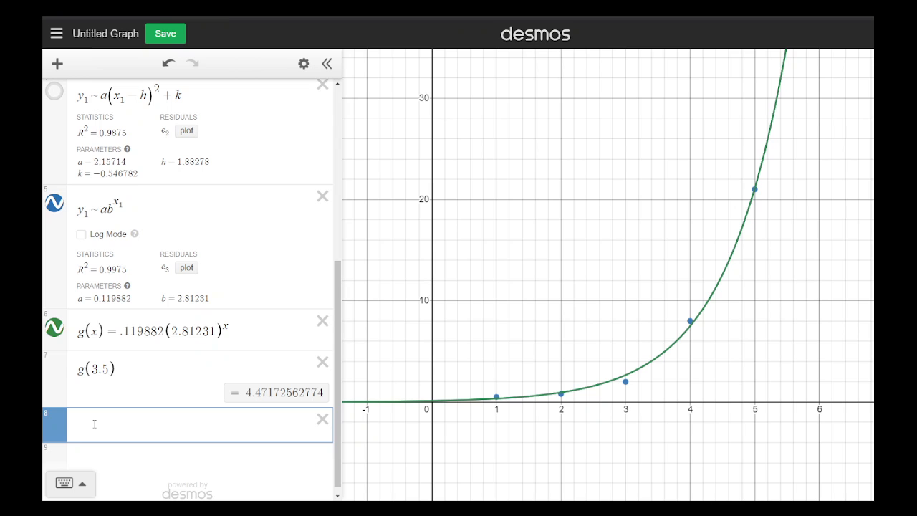
text(h)
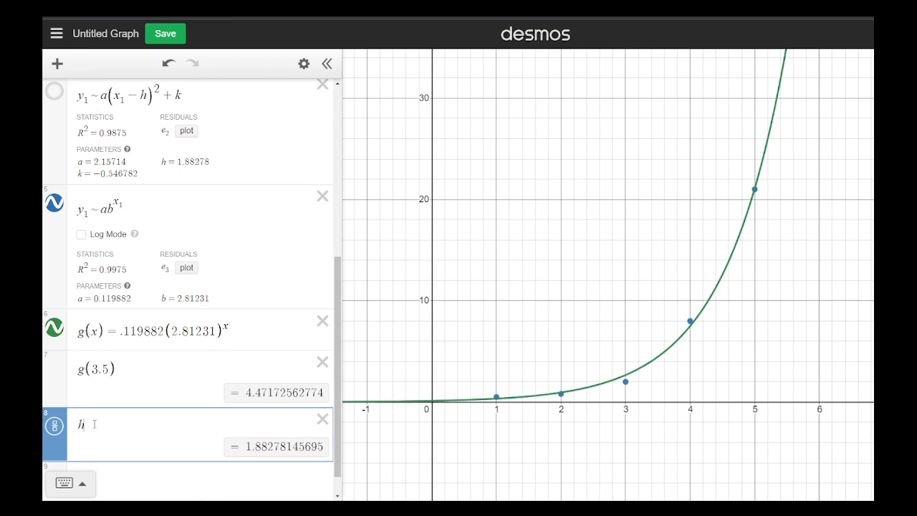
text(()
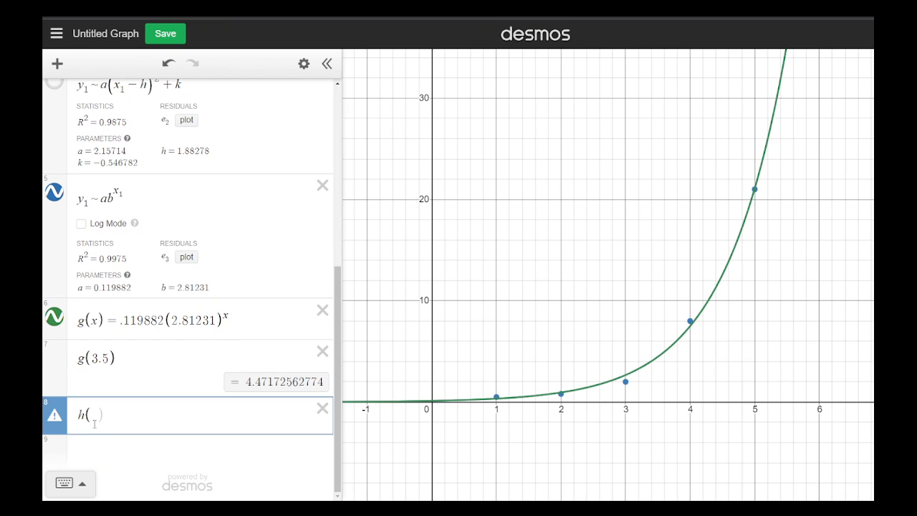
text(3))
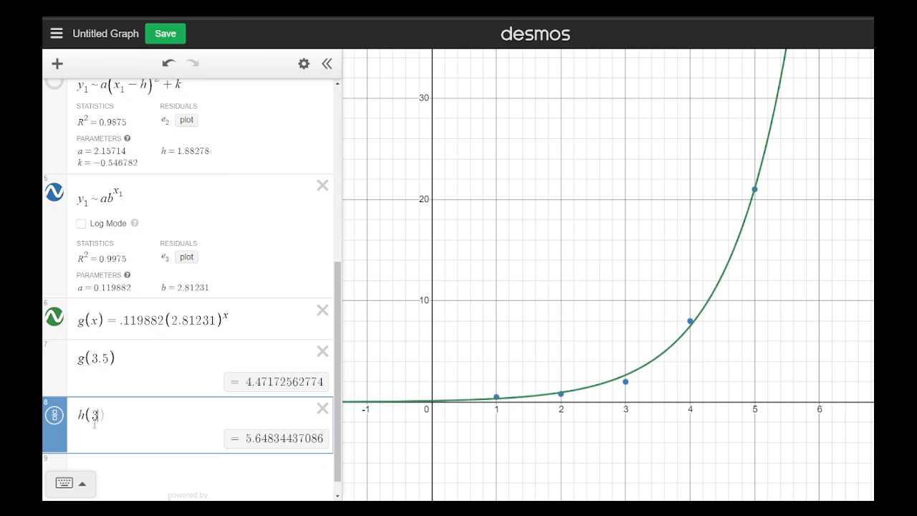
text(0))
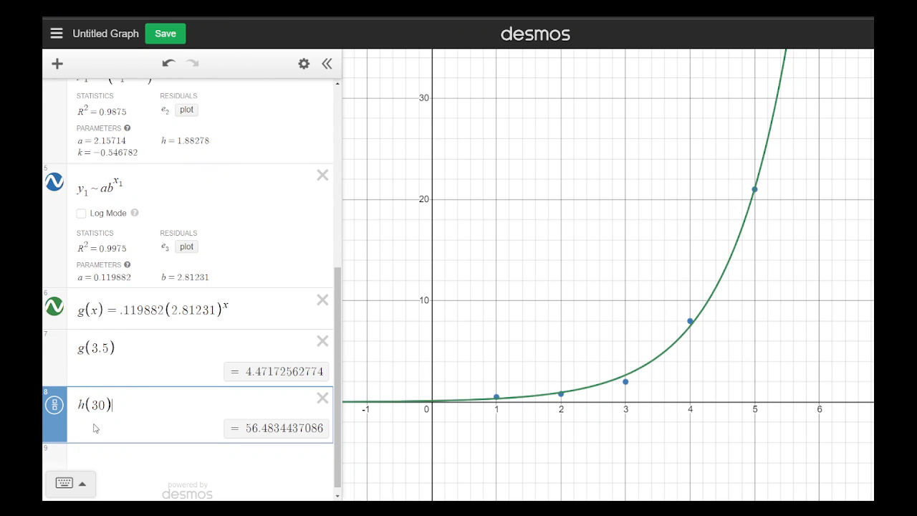
key(BackSpace)
key(BackSpace)
text(x)
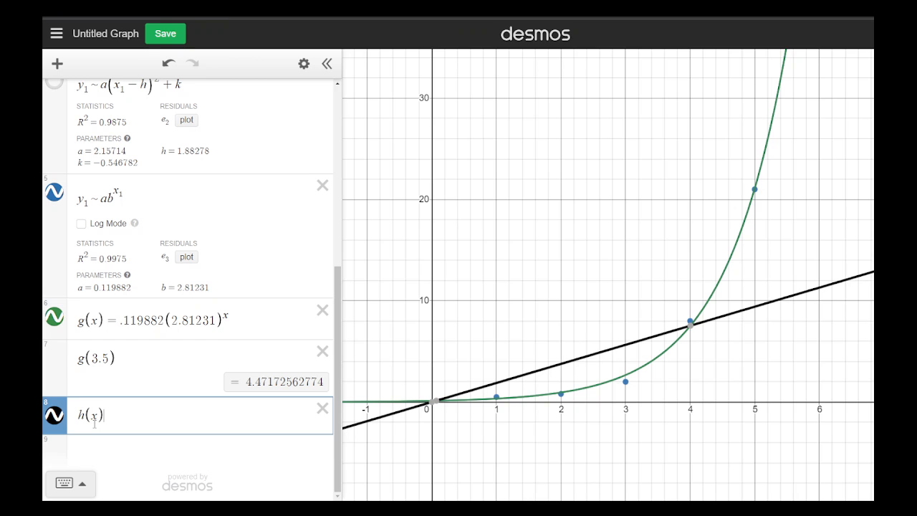
text() = 3)
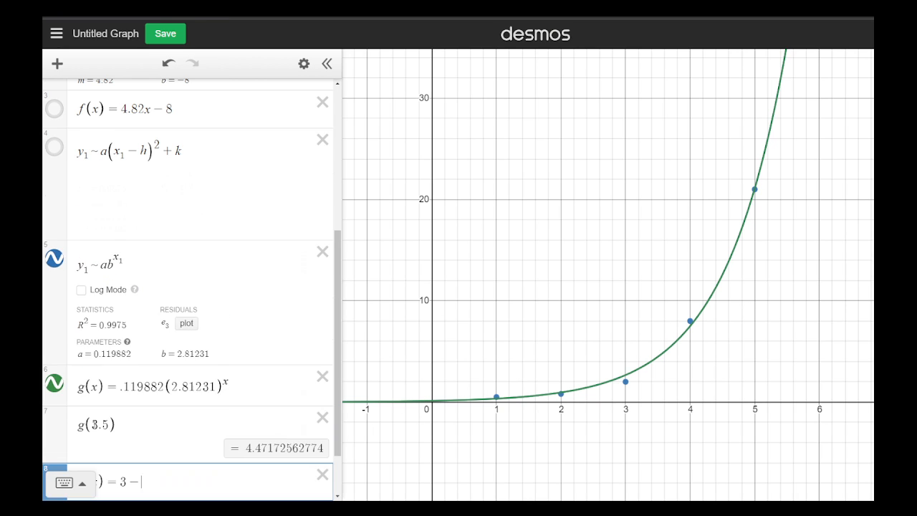
text(0)
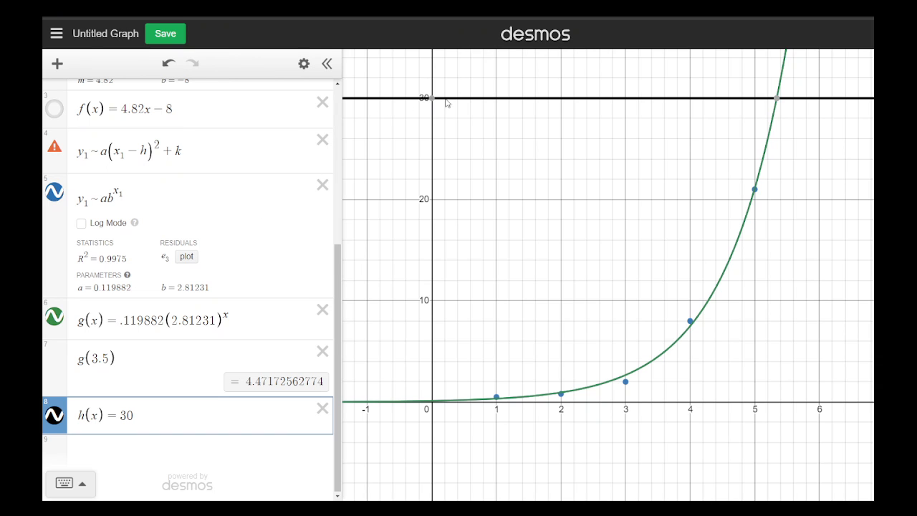
- Read the coordinates where the line h(x) = 30 intersects the exponential curve
mouse_move(780, 104)
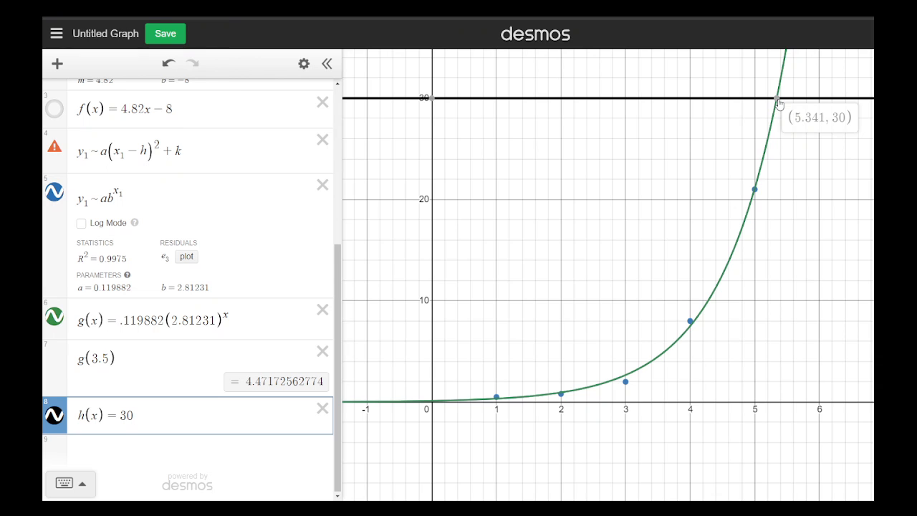
click(779, 101)
click(152, 414)
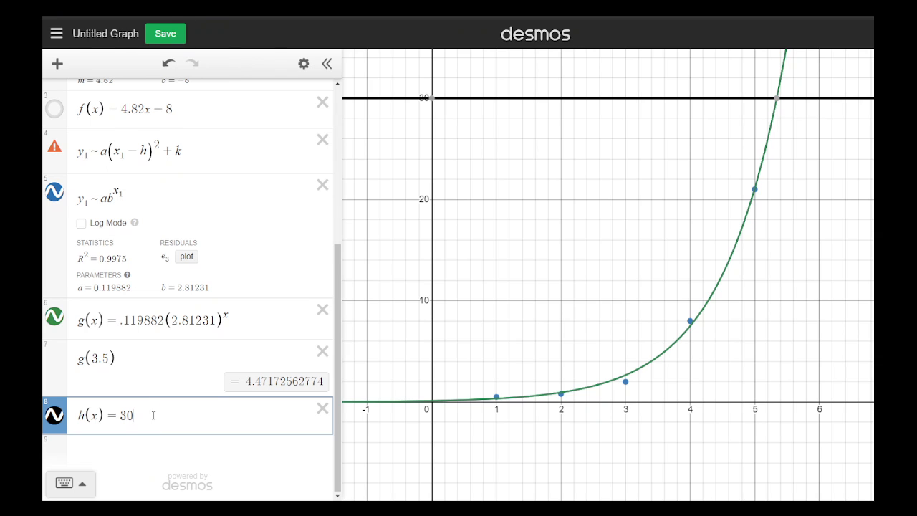